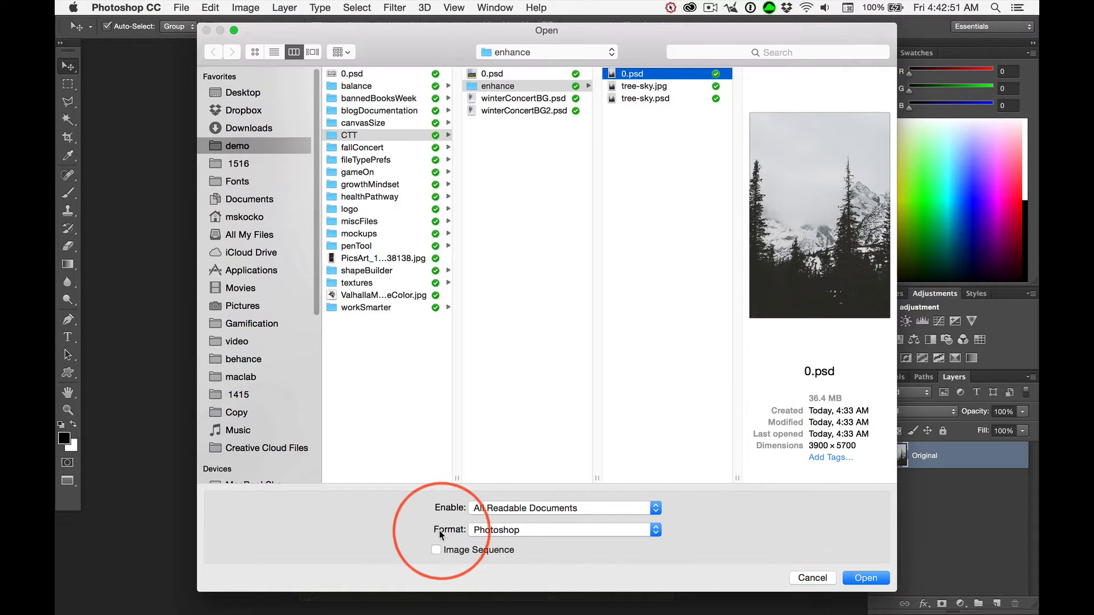
# - Open 0.psd from the enhance folder using the Camera Raw format
pyautogui.click(524, 530)
pyautogui.moveTo(560, 600)
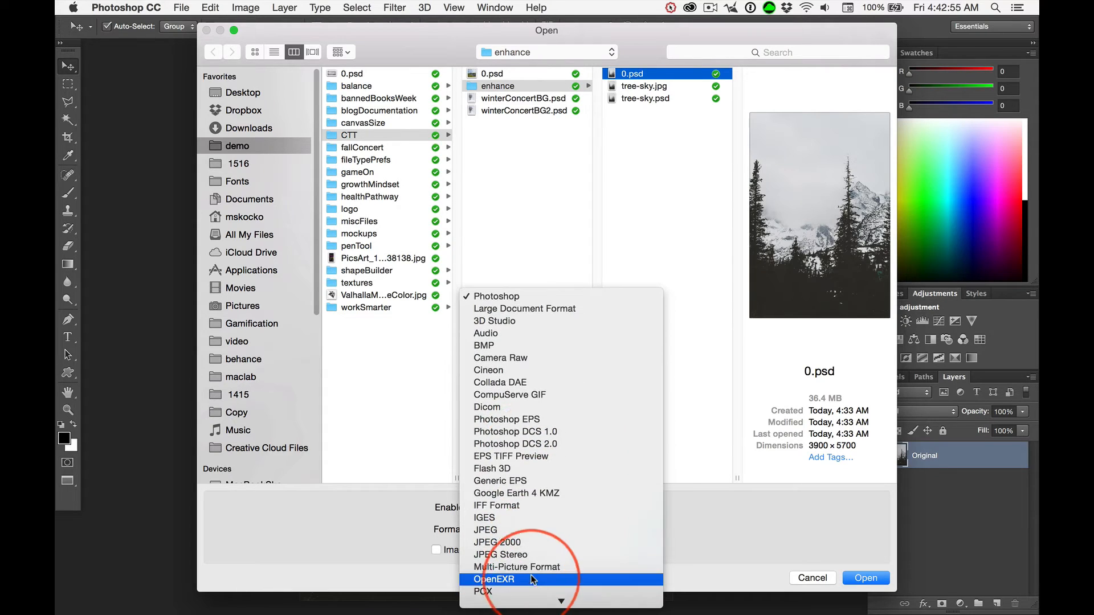
pyautogui.click(517, 358)
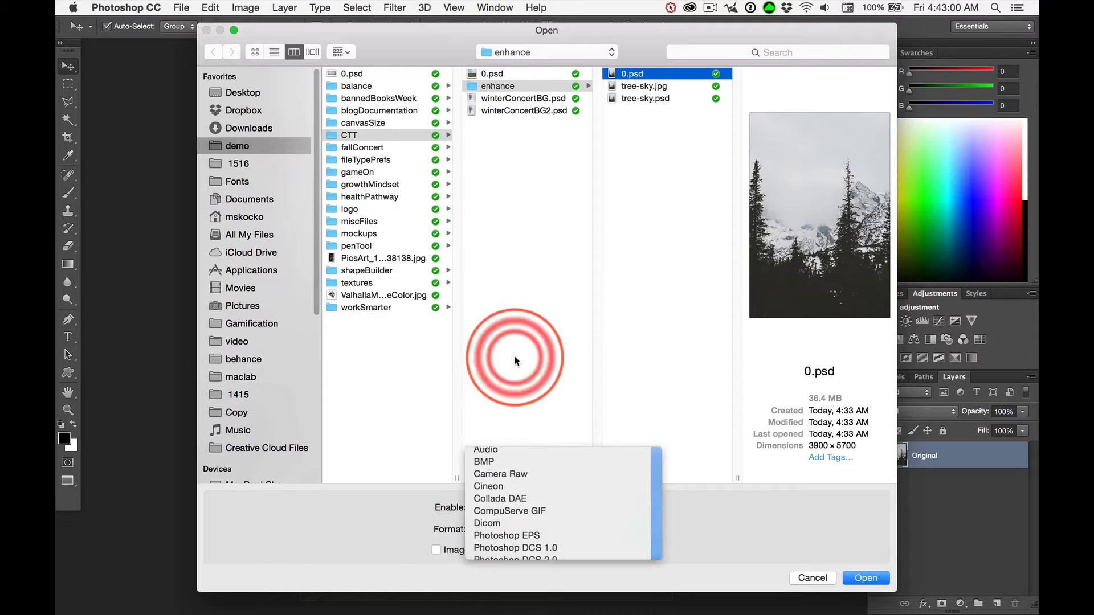
pyautogui.click(866, 578)
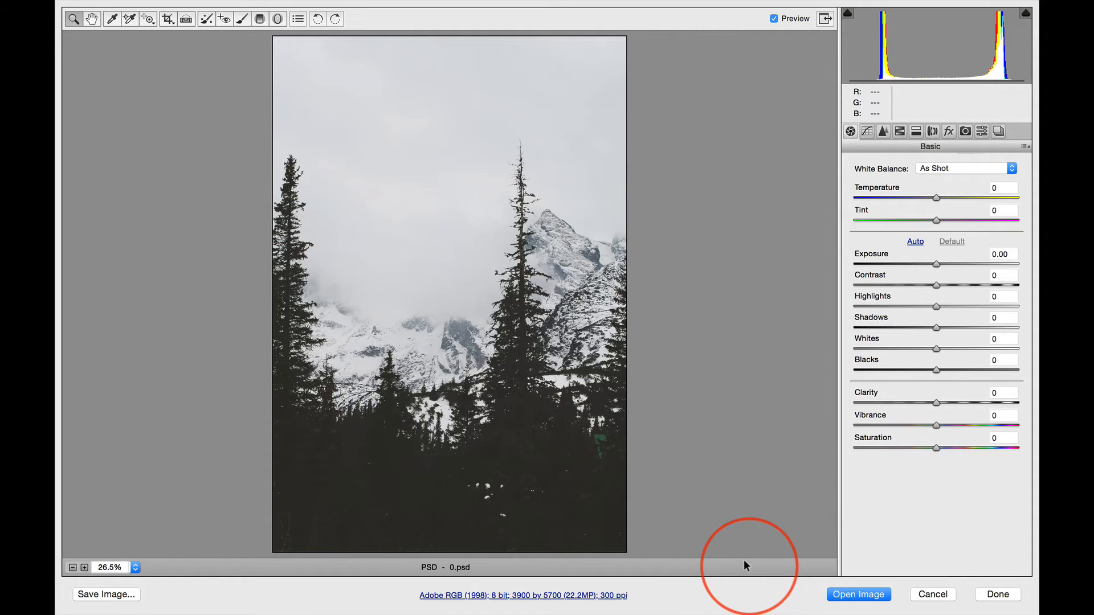
# - Try the automatic tone correction and restore the default tone values
pyautogui.click(915, 241)
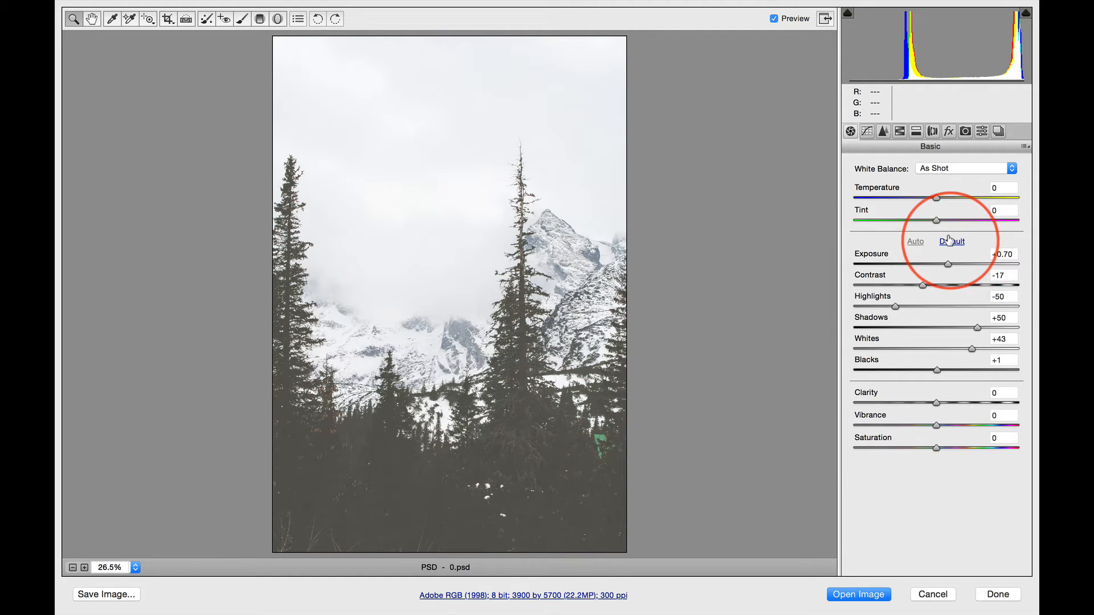
pyautogui.click(973, 243)
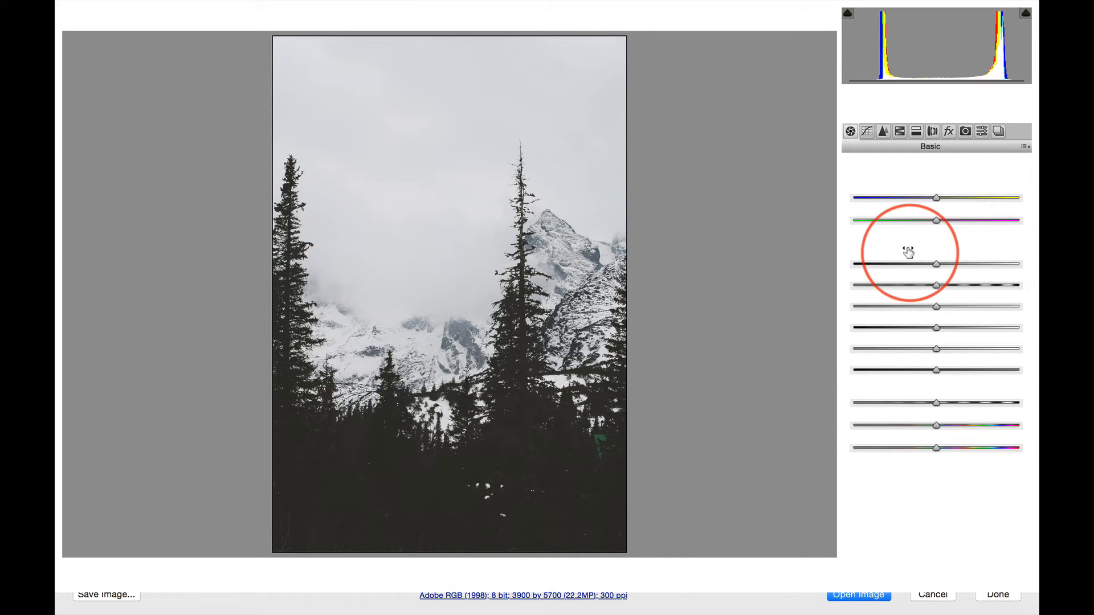
# - Set the basic adjustments to Exposure -0.36, Highlights +26, Shadows +16, Whites +22, Blacks -33 and Clarity +27
pyautogui.moveTo(908, 252)
pyautogui.mouseDown()
pyautogui.moveTo(938, 249)
pyautogui.moveTo(894, 257)
pyautogui.moveTo(906, 258)
pyautogui.mouseUp()
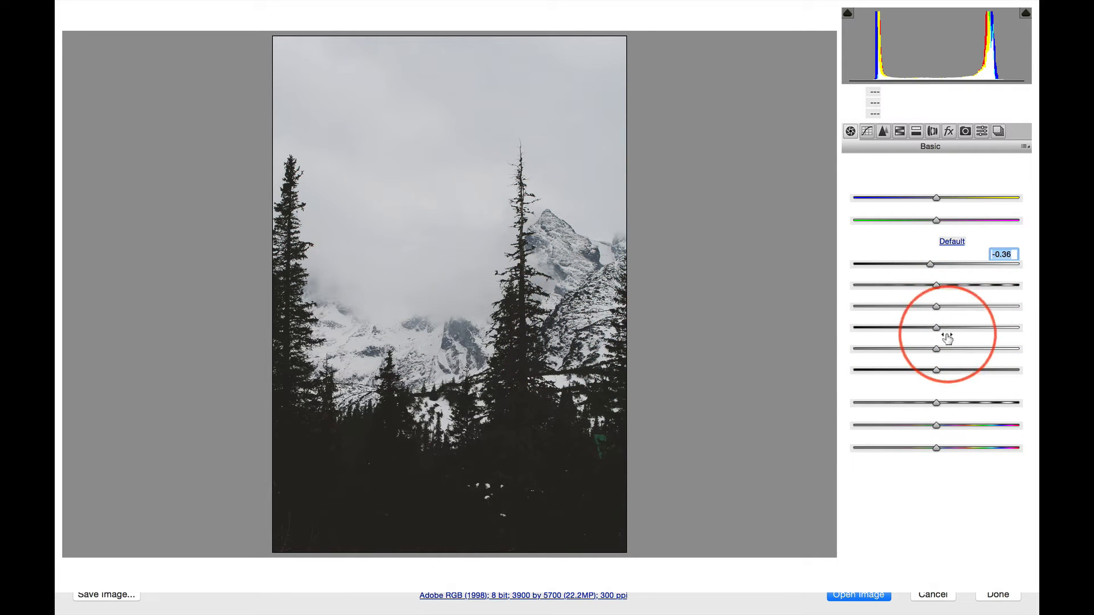
pyautogui.moveTo(905, 339); pyautogui.dragTo(915, 296)
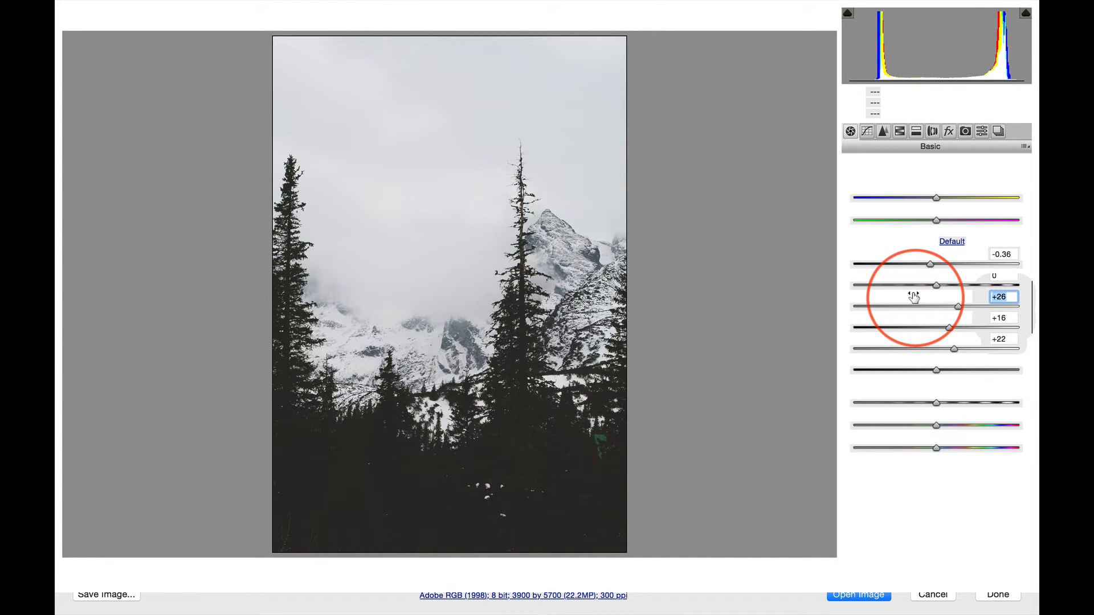
pyautogui.moveTo(894, 363); pyautogui.dragTo(873, 357)
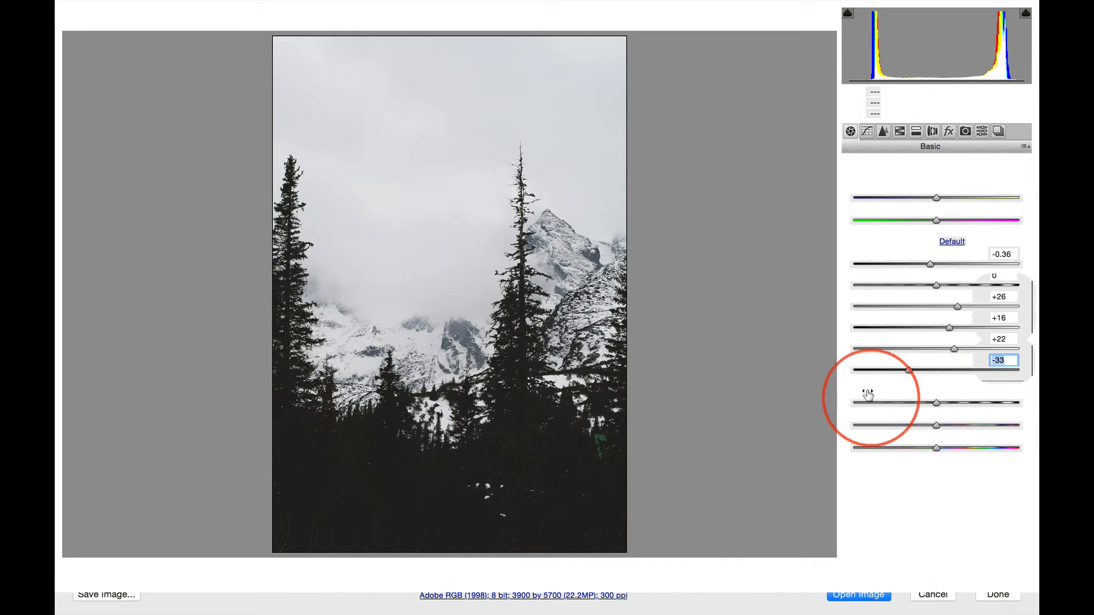
pyautogui.moveTo(876, 392); pyautogui.dragTo(892, 391)
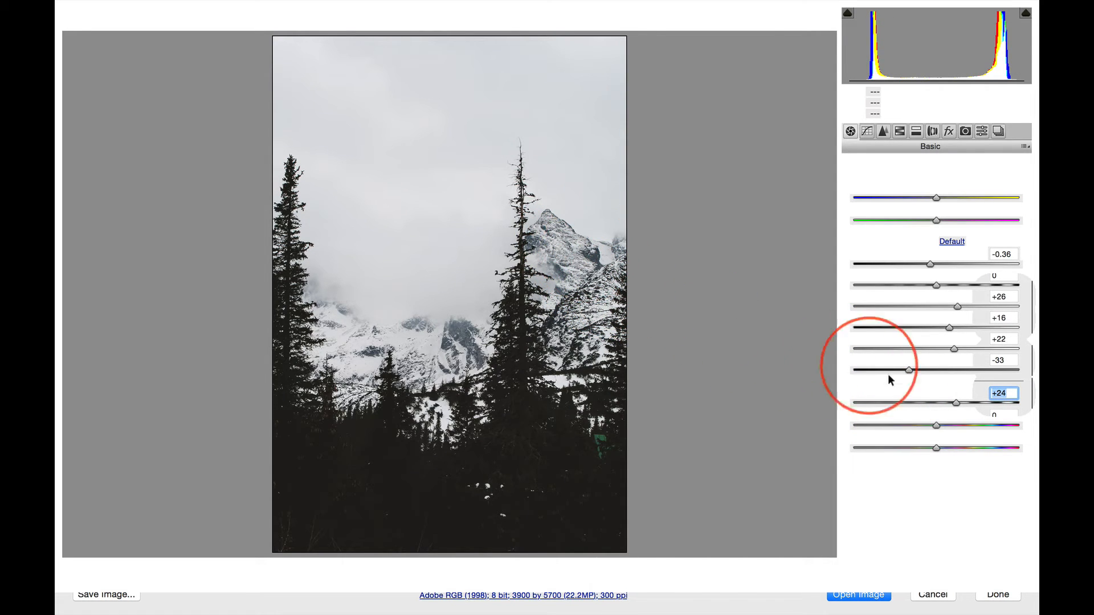
pyautogui.moveTo(891, 394); pyautogui.dragTo(895, 394)
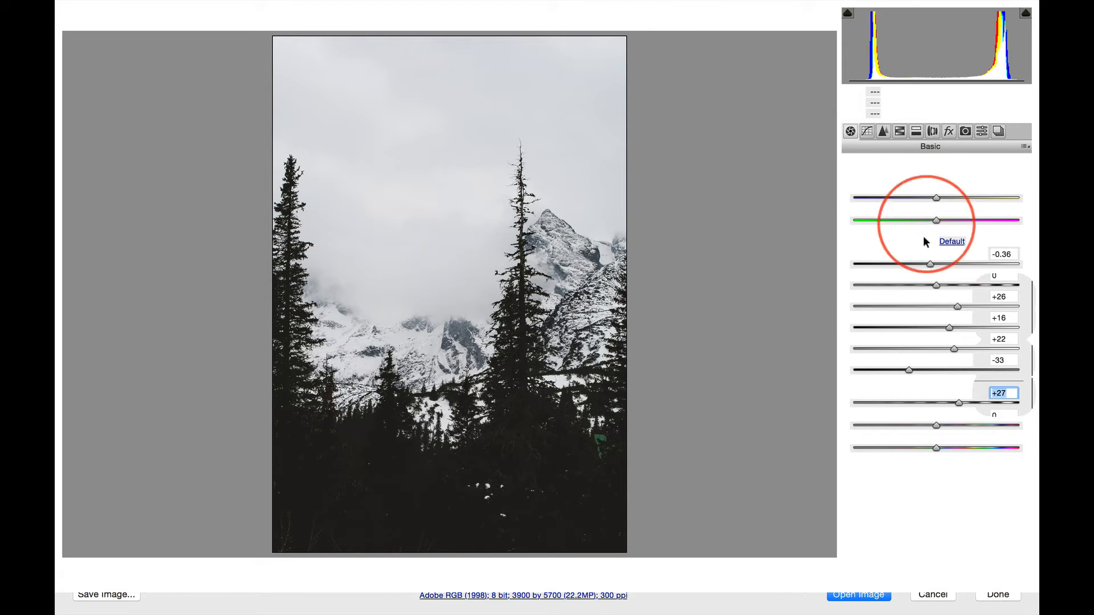
# - Shape the parametric tone curve with Shadows -11, Darks -19, Lights +14 and Highlights +24
pyautogui.click(865, 129)
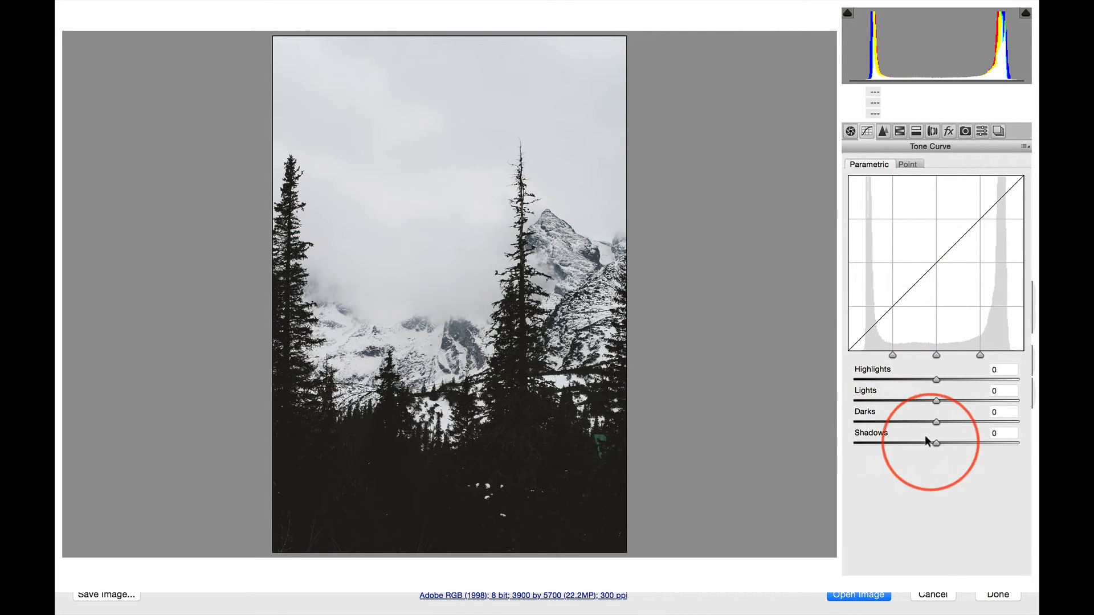
pyautogui.click(897, 433)
pyautogui.moveTo(897, 433); pyautogui.dragTo(892, 432)
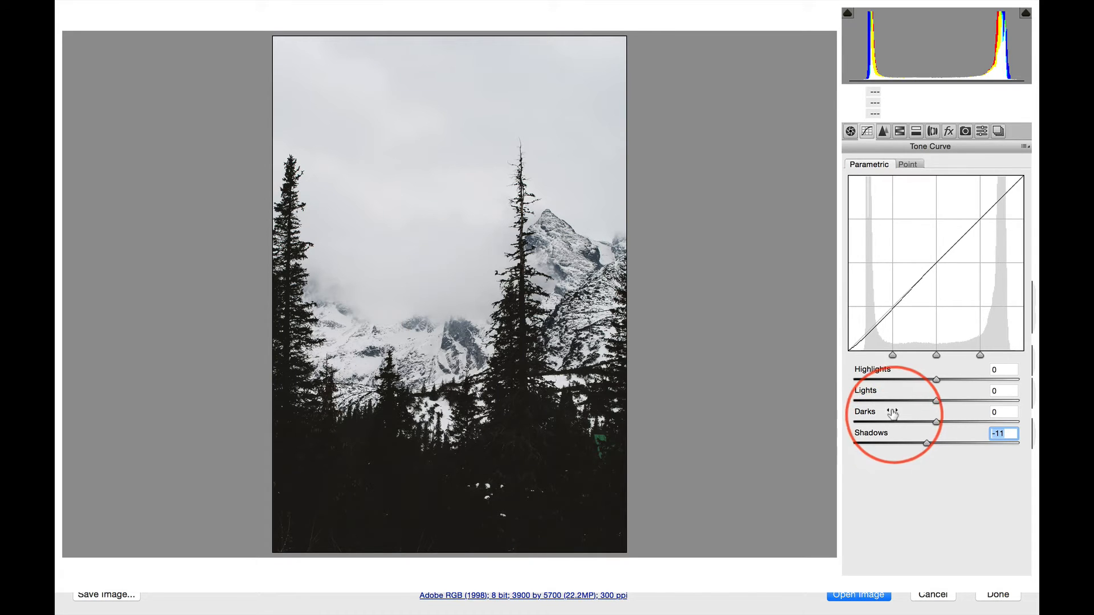
pyautogui.moveTo(895, 411); pyautogui.dragTo(884, 414)
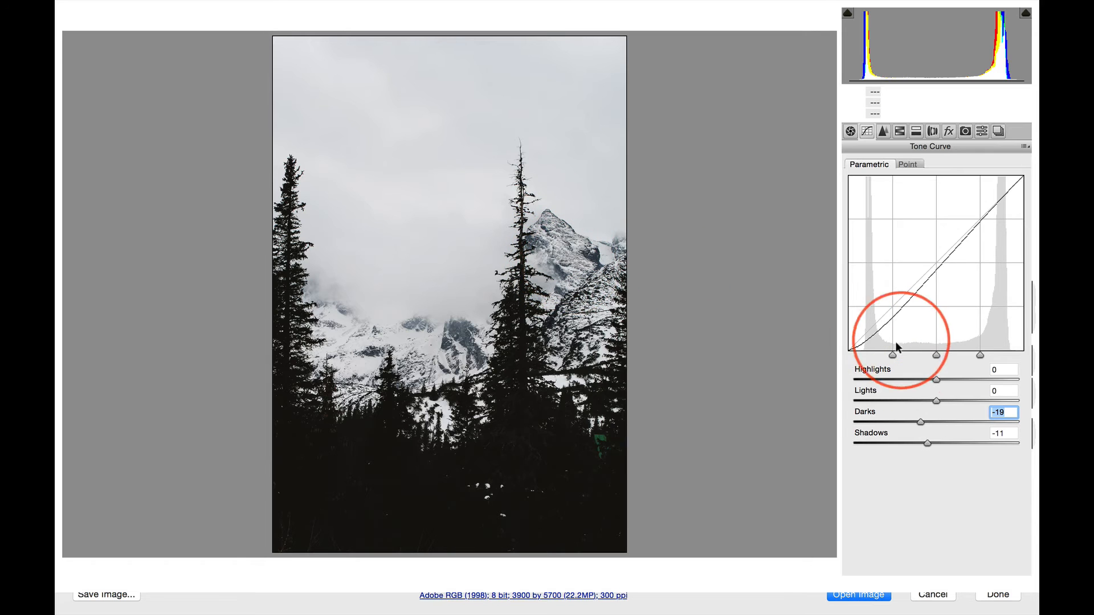
pyautogui.moveTo(864, 393); pyautogui.dragTo(895, 370)
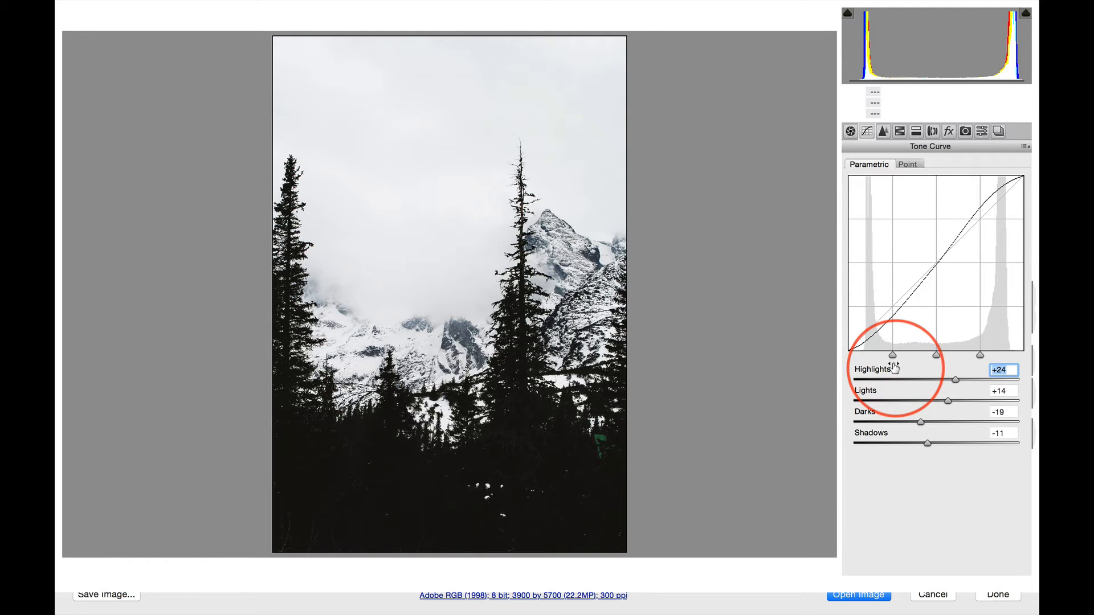
# - Set the sharpening Amount to 19 and the Luminance noise reduction to 40, checking the mountain peak at 100%
pyautogui.click(883, 130)
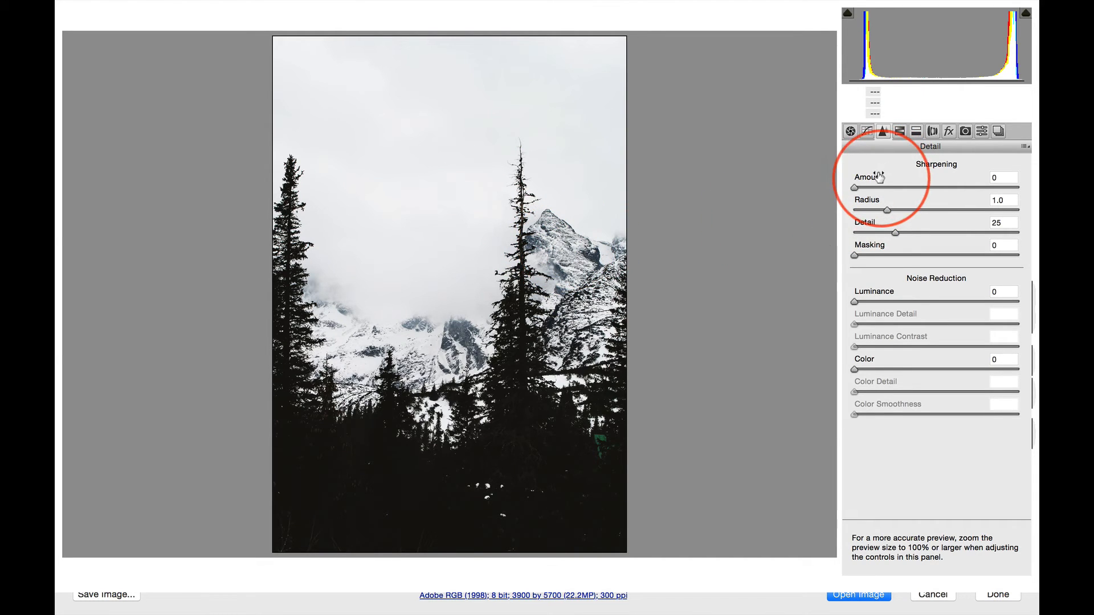
pyautogui.moveTo(866, 177); pyautogui.dragTo(879, 177)
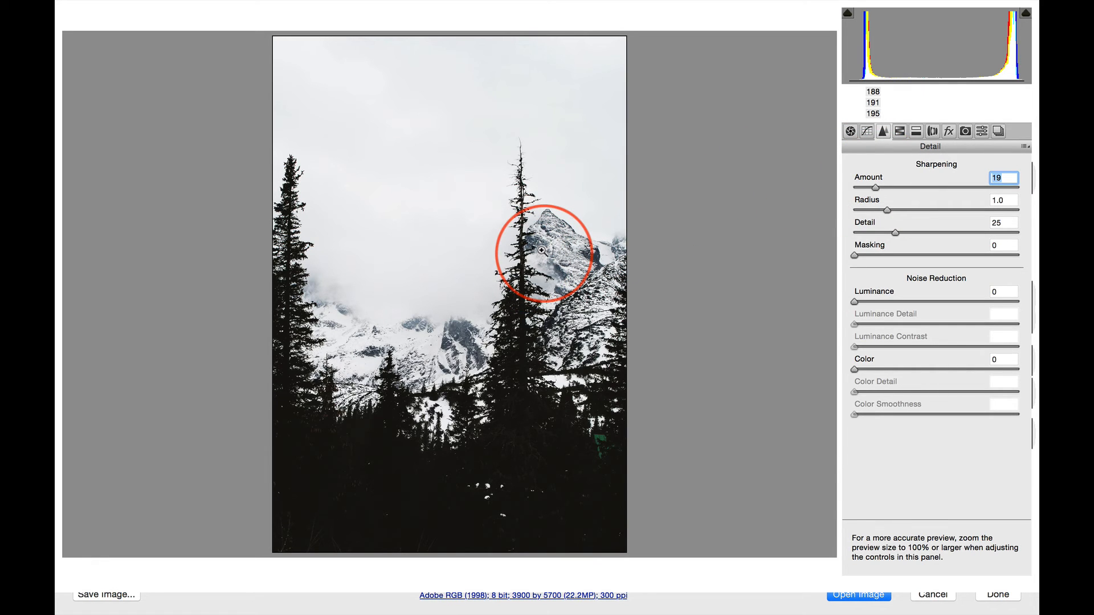
pyautogui.press('alt')
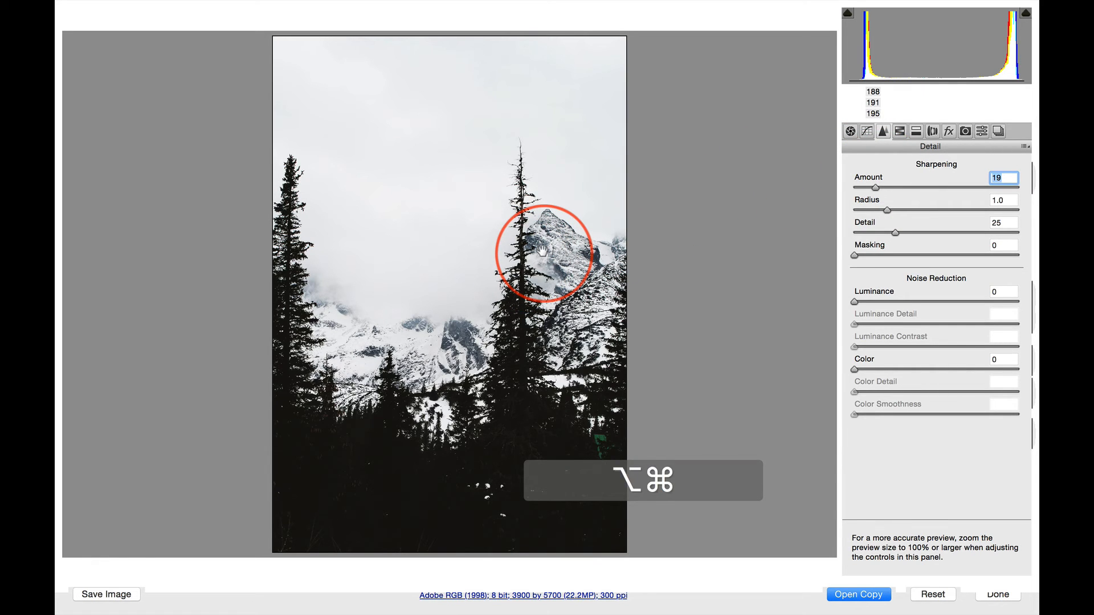
pyautogui.press('alt+super+0')
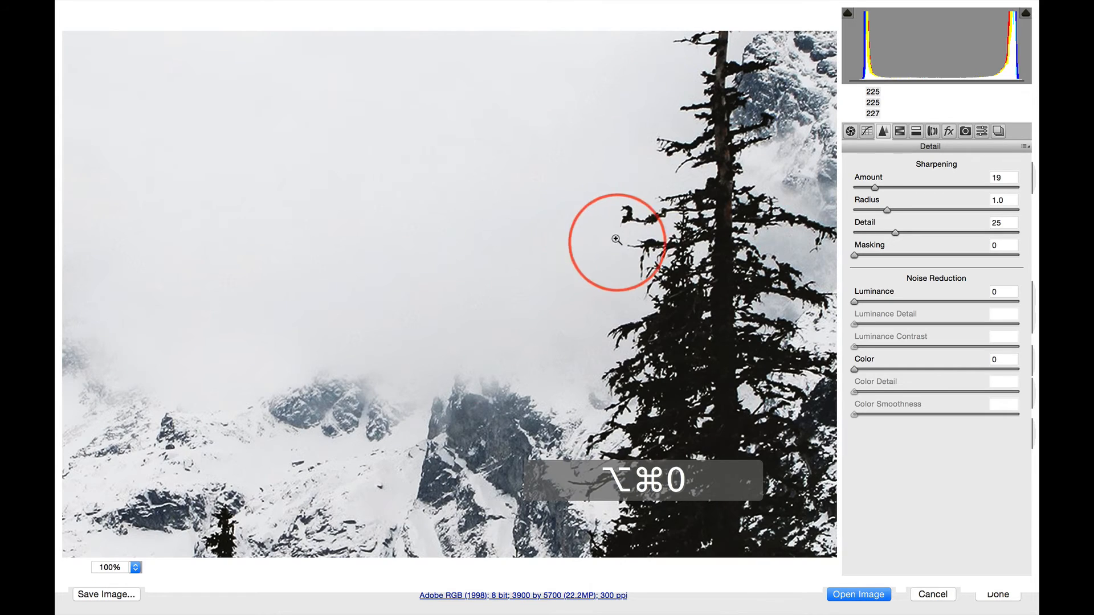
pyautogui.moveTo(726, 177); pyautogui.dragTo(383, 261)
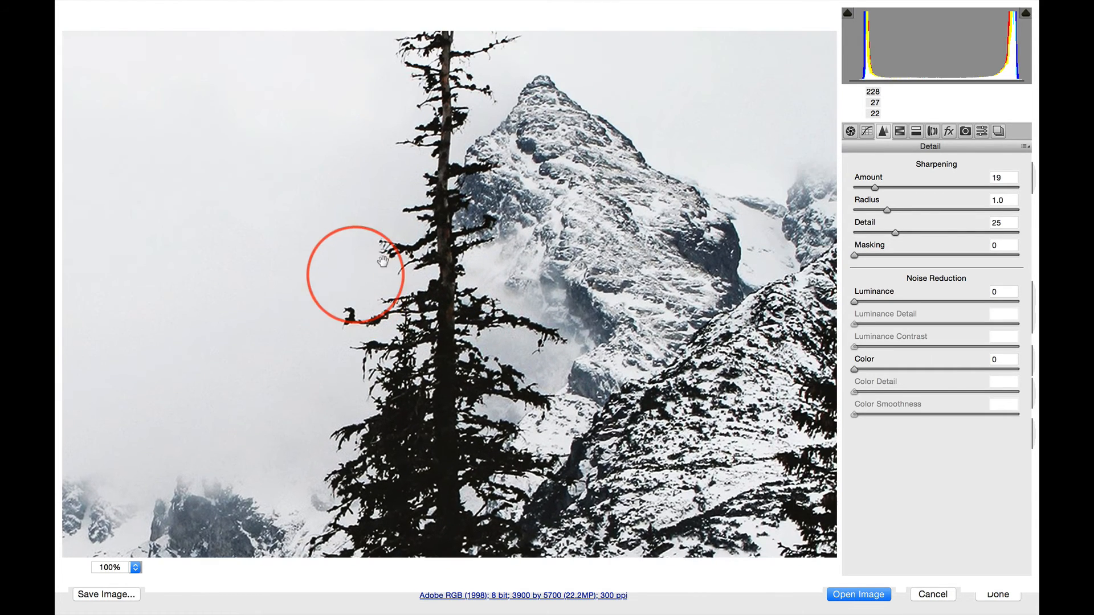
pyautogui.moveTo(642, 242); pyautogui.dragTo(415, 277)
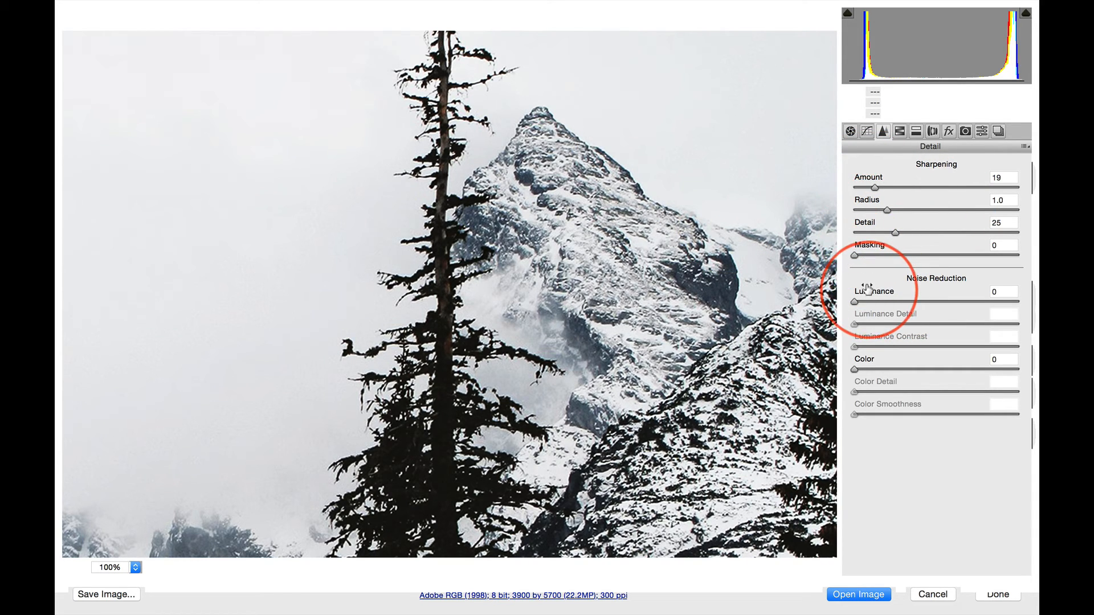
pyautogui.moveTo(868, 290); pyautogui.dragTo(892, 289)
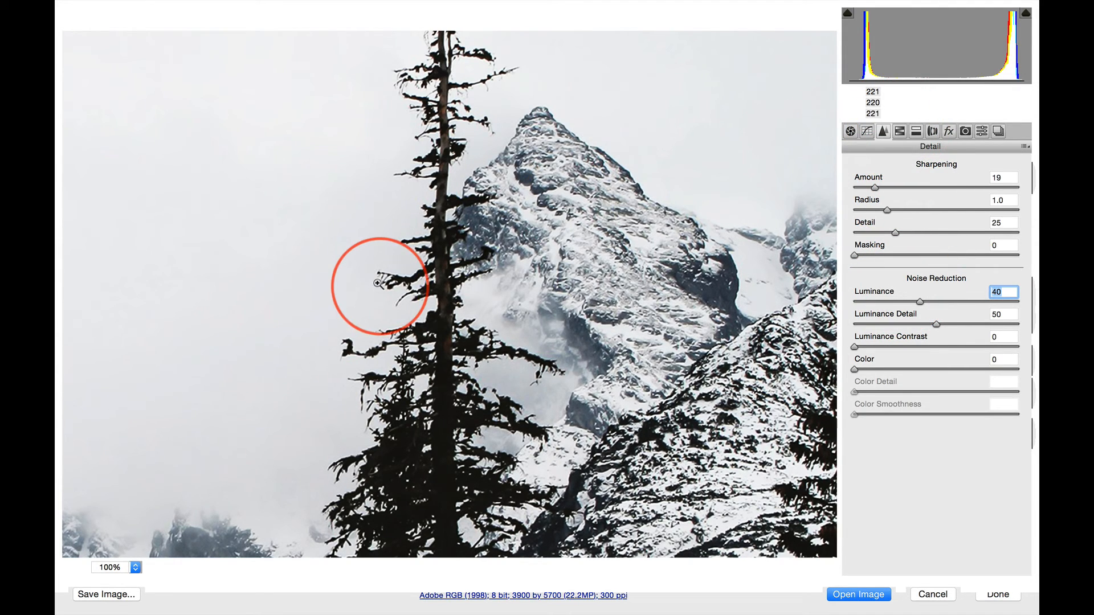
pyautogui.press('super+0')
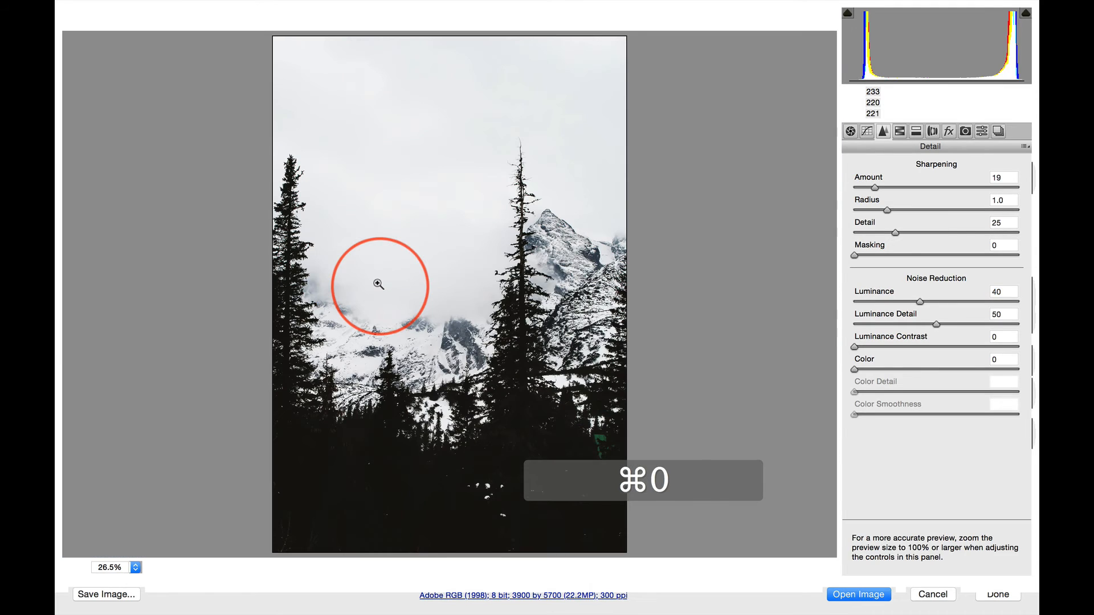
# - Darken the HSL luminance of Greens to -38, Aquas to -41, Yellows to -23, Reds to -38 and Oranges to -39
pyautogui.click(899, 131)
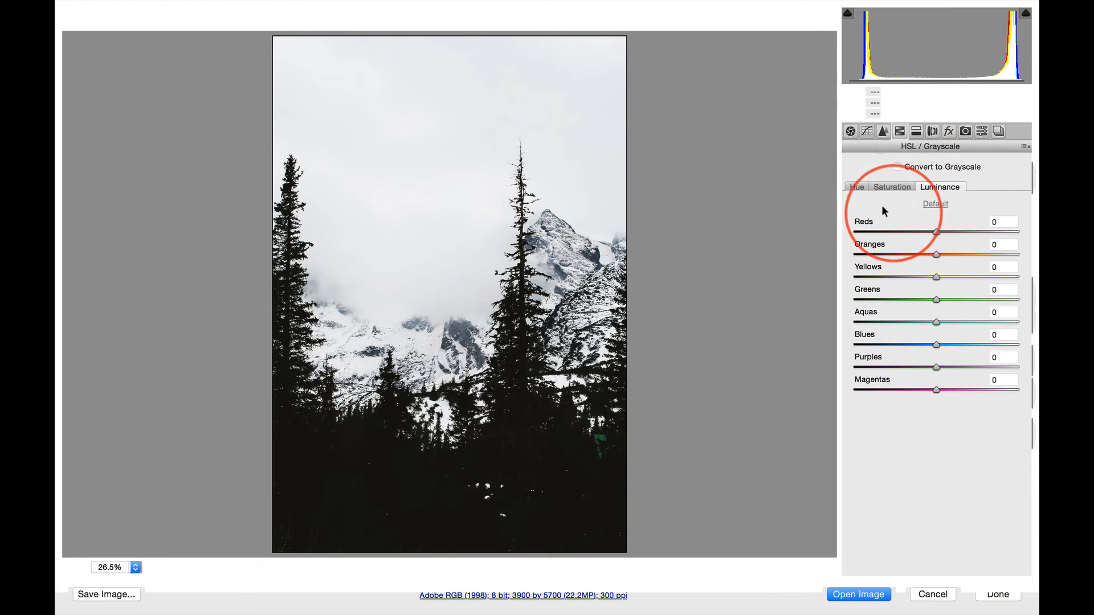
pyautogui.click(856, 186)
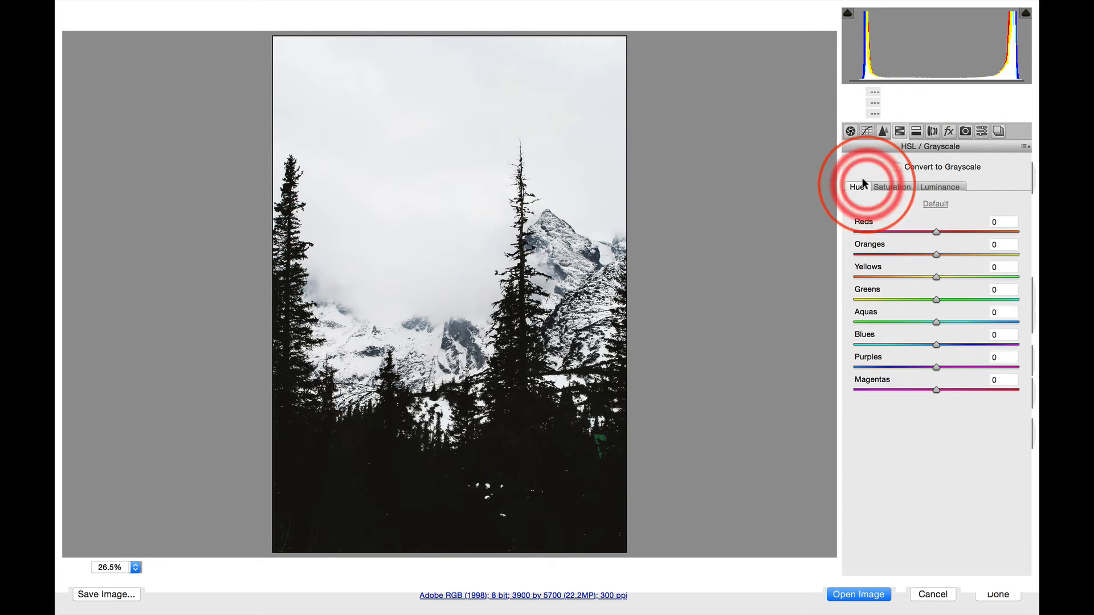
pyautogui.click(891, 184)
pyautogui.click(932, 182)
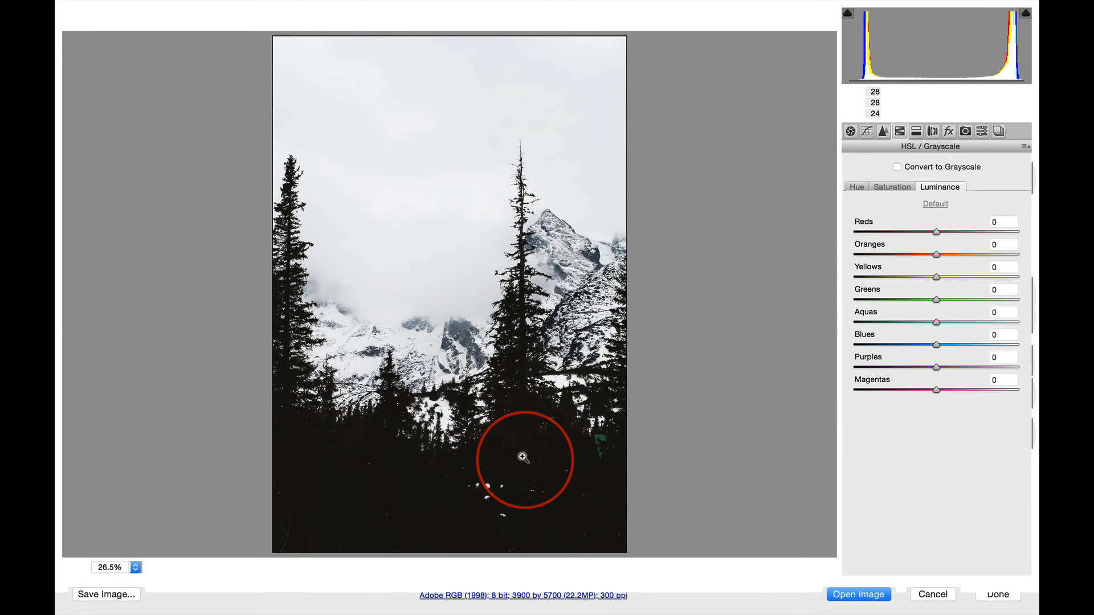
pyautogui.moveTo(901, 288); pyautogui.dragTo(867, 310)
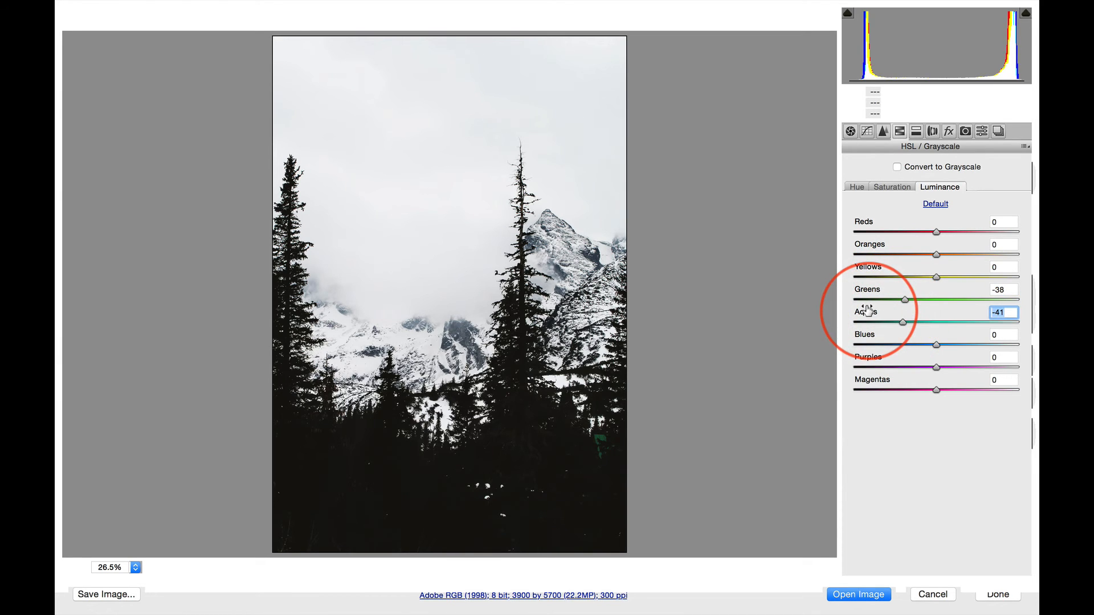
pyautogui.moveTo(890, 268); pyautogui.dragTo(874, 267)
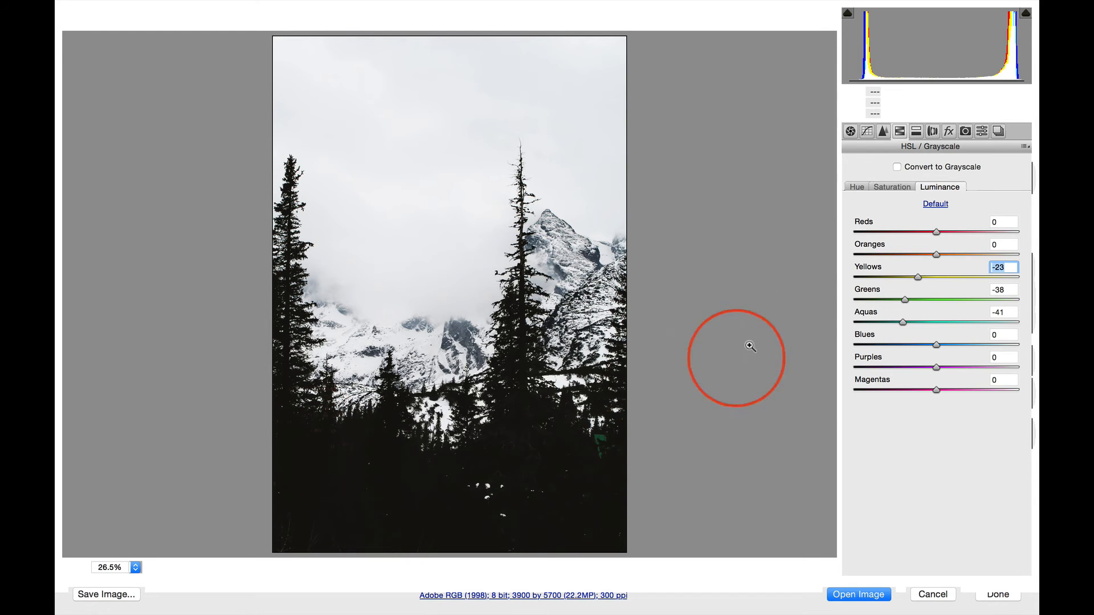
pyautogui.moveTo(887, 222); pyautogui.dragTo(857, 249)
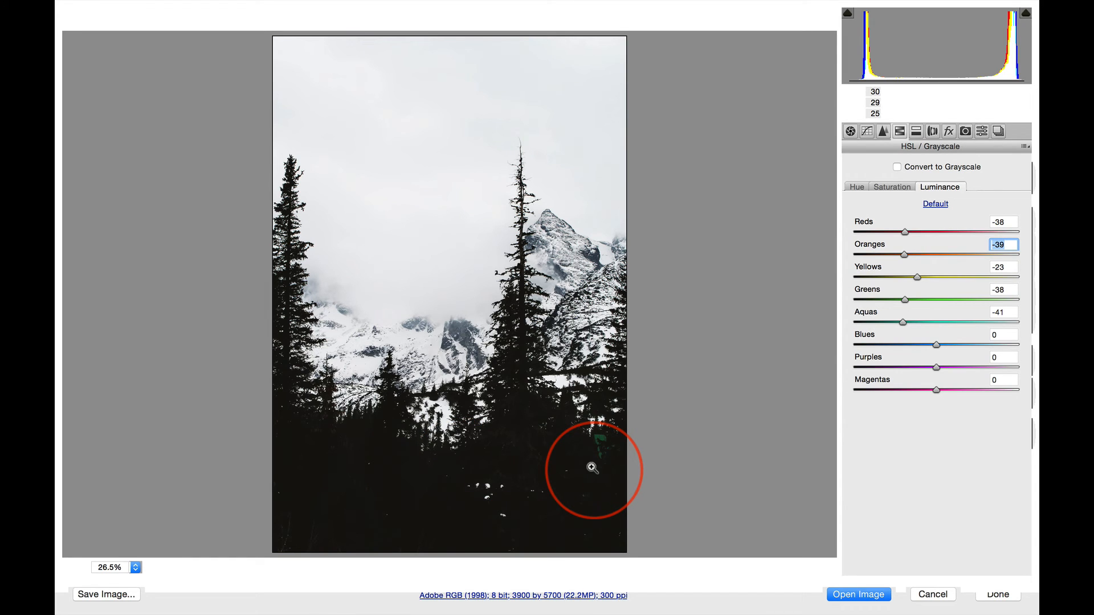
# - Open the adjusted image from Camera Raw and copy it into tree-sky.psd as a layer aligned over the Original layer
pyautogui.click(863, 593)
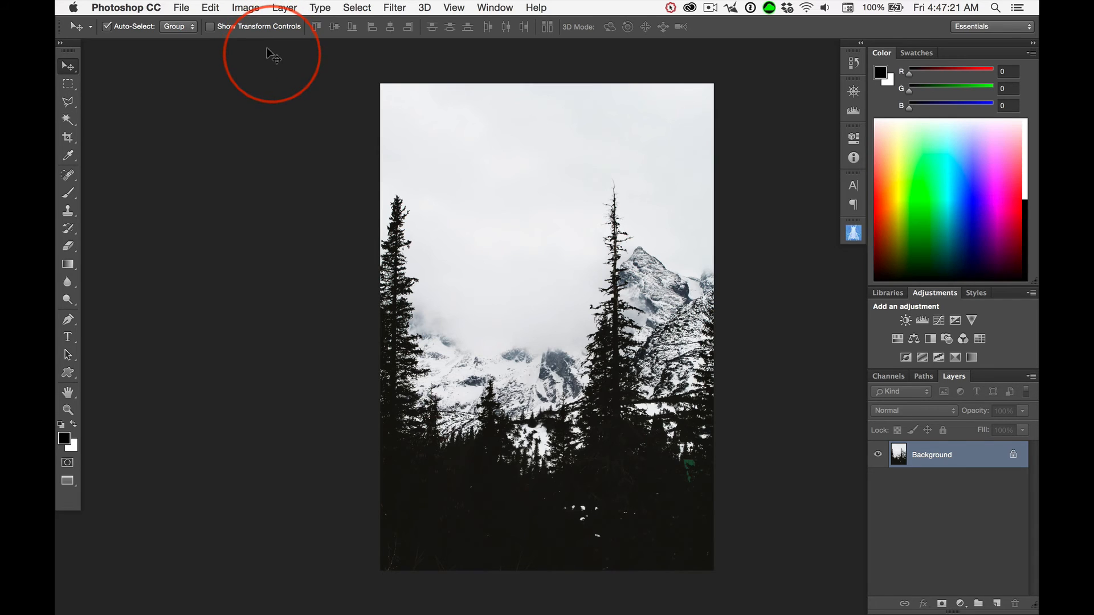
pyautogui.press('f')
pyautogui.press('f')
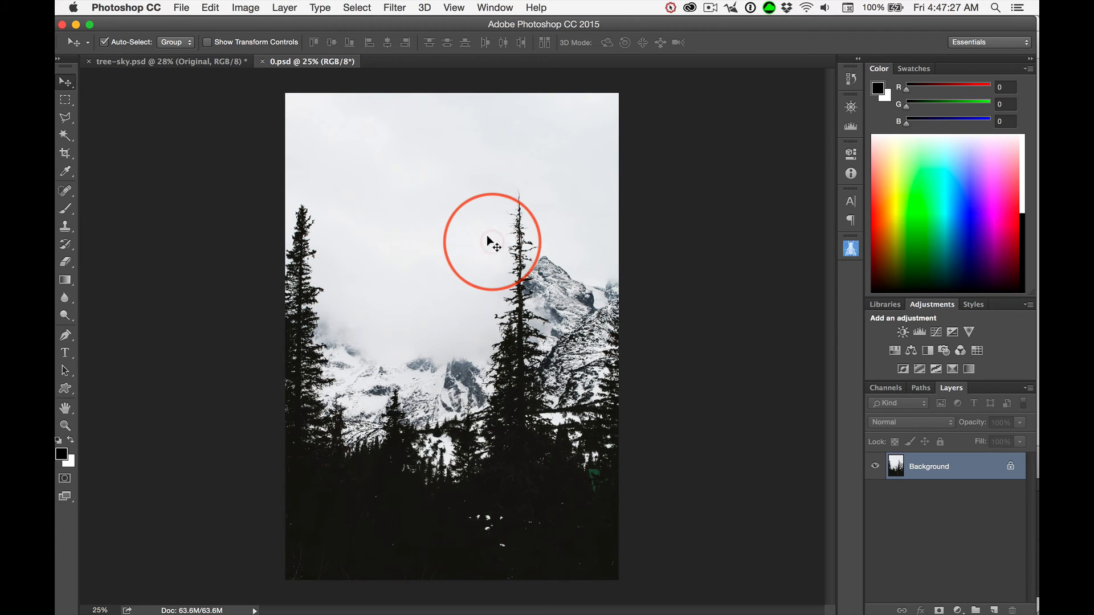
pyautogui.click(194, 62)
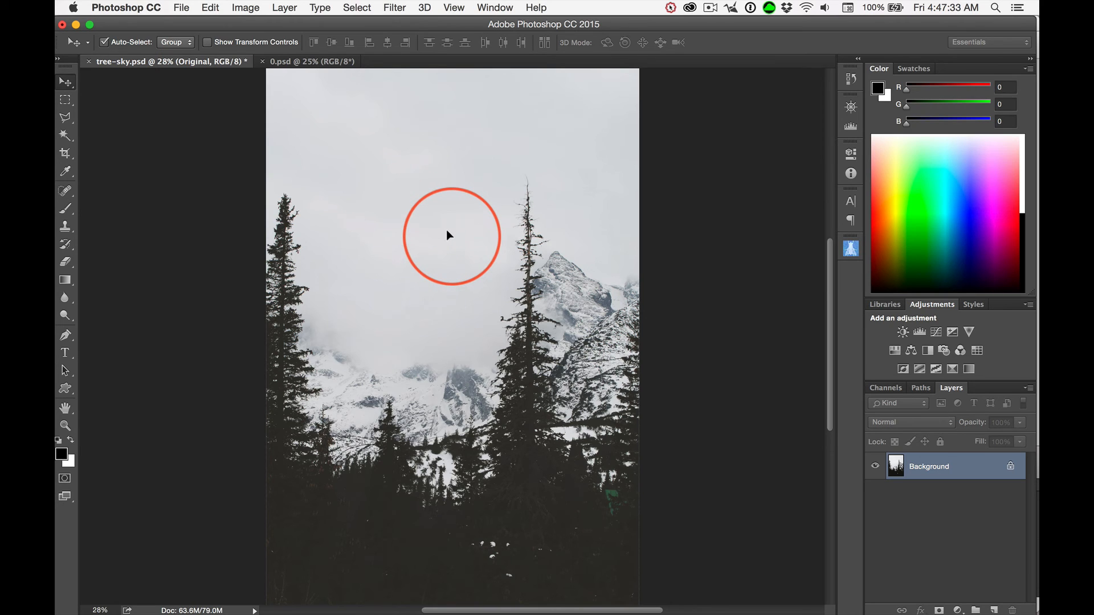
pyautogui.press('shift')
pyautogui.moveTo(447, 231); pyautogui.dragTo(448, 232)
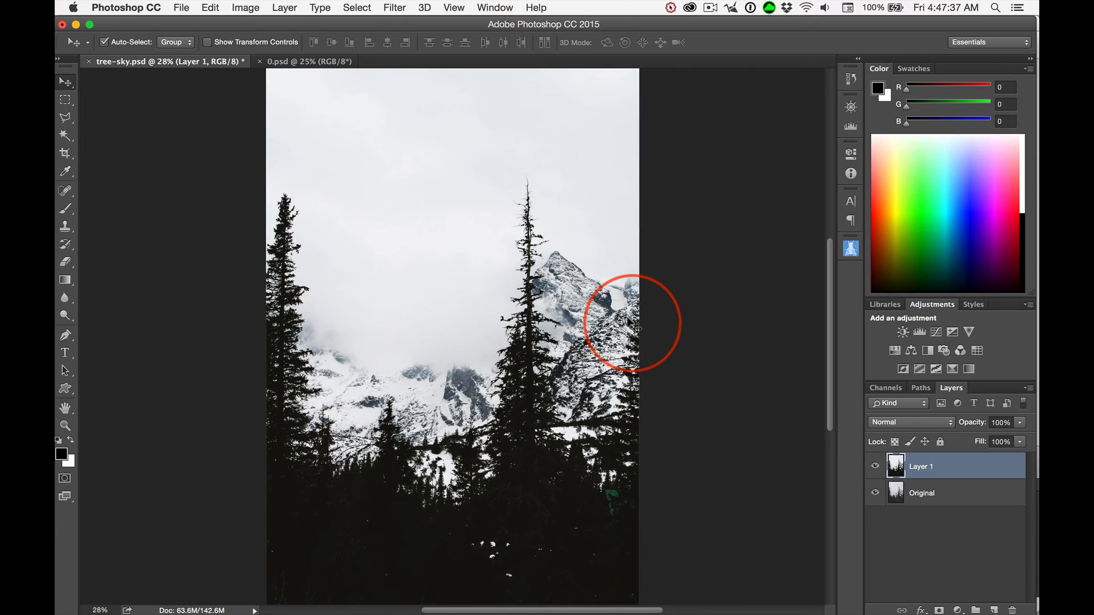
# - Compare the photo before and after in full-screen view by toggling the enhanced top layer's visibility twice
pyautogui.press('f')
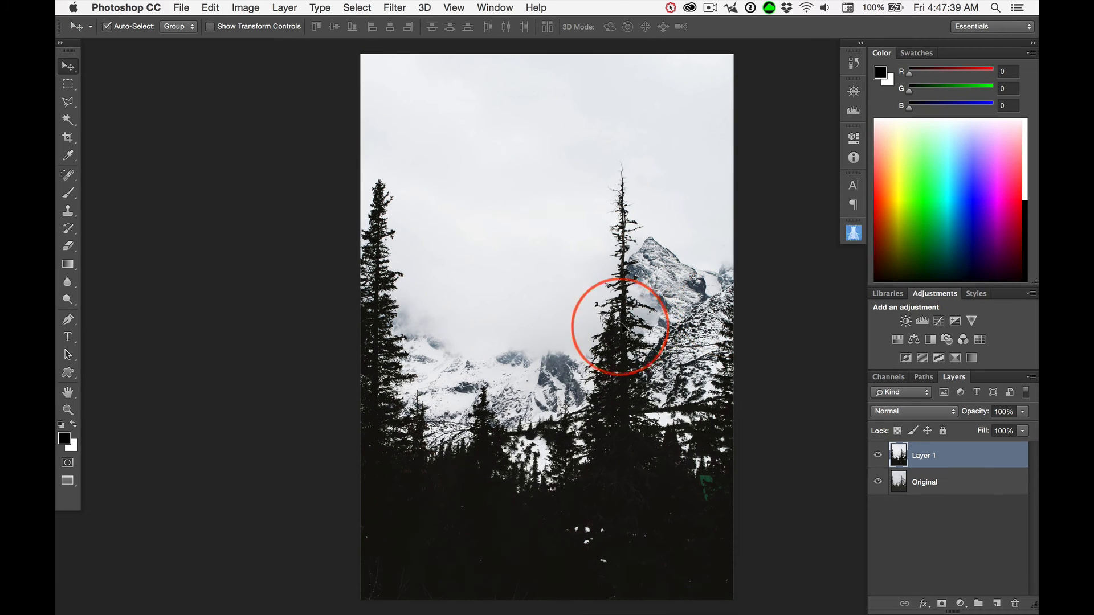
pyautogui.moveTo(576, 288); pyautogui.dragTo(516, 287)
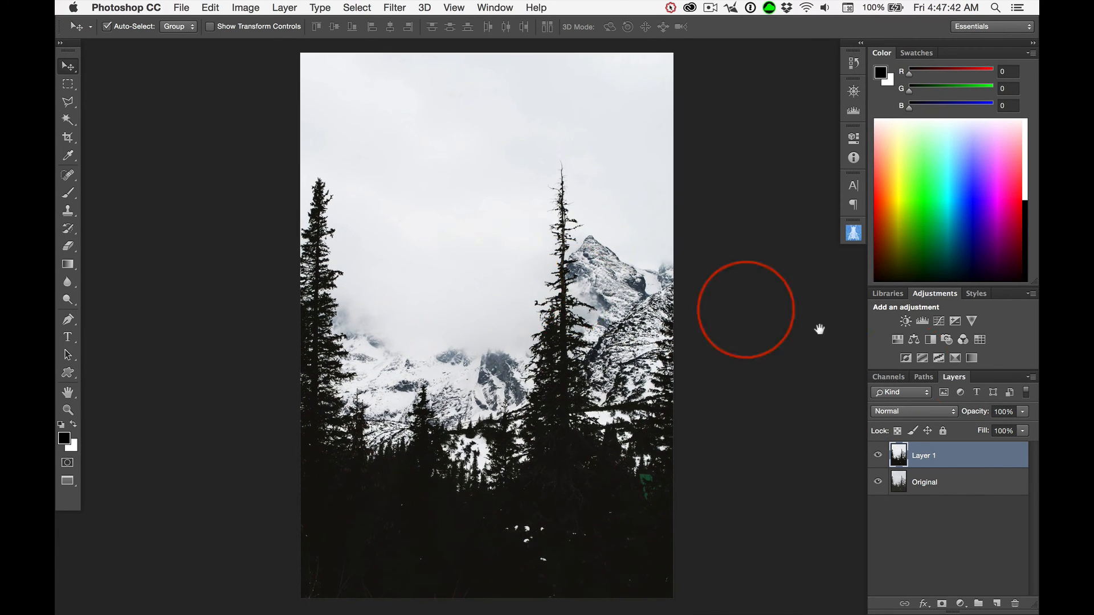
pyautogui.click(877, 454)
pyautogui.click(877, 454)
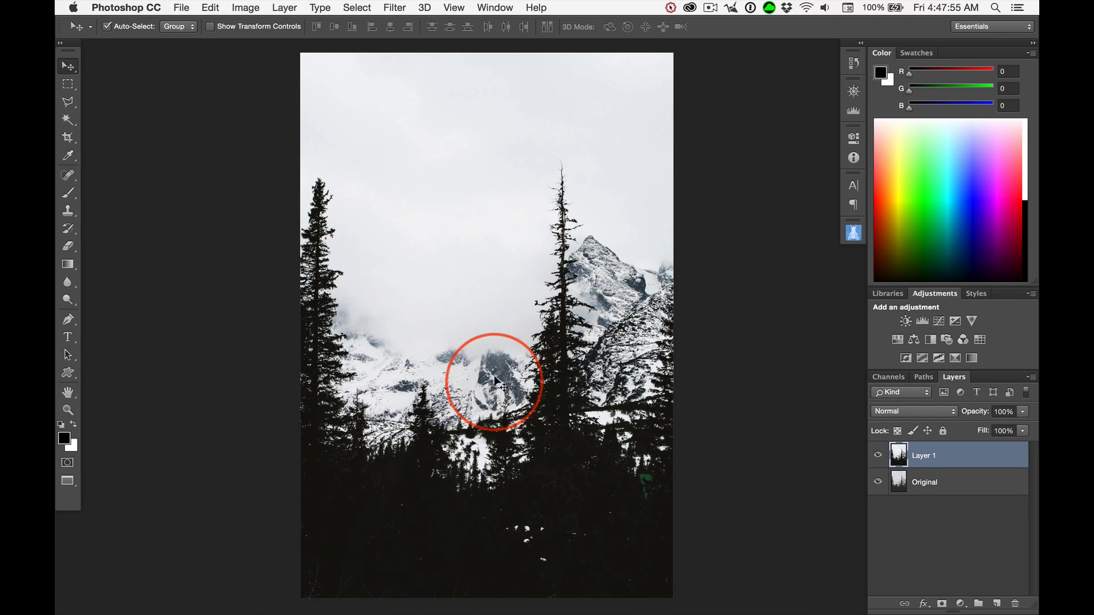
pyautogui.click(878, 454)
pyautogui.click(878, 454)
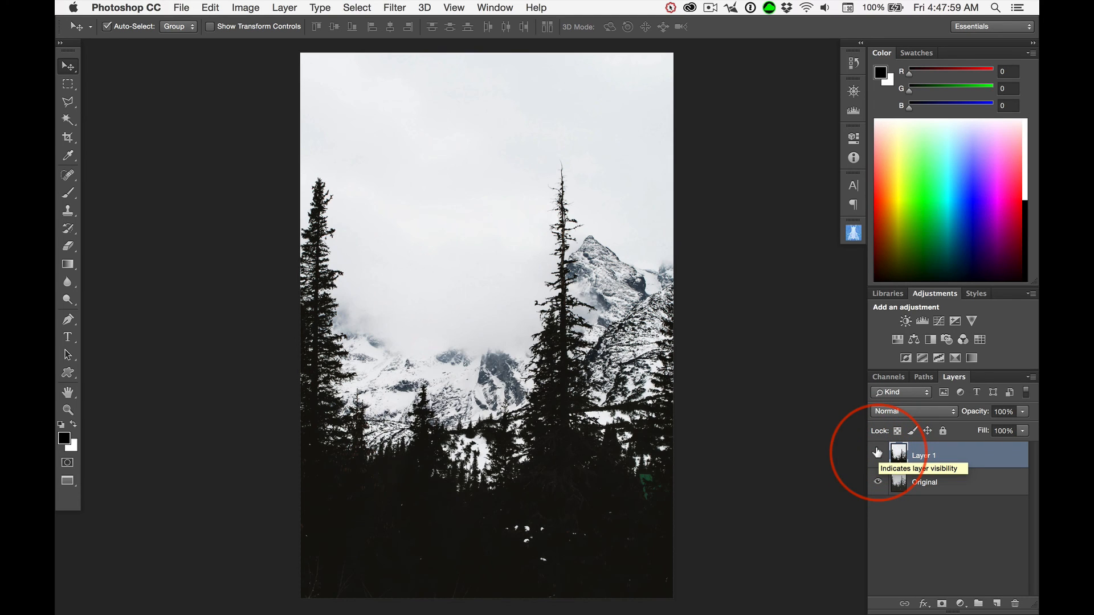